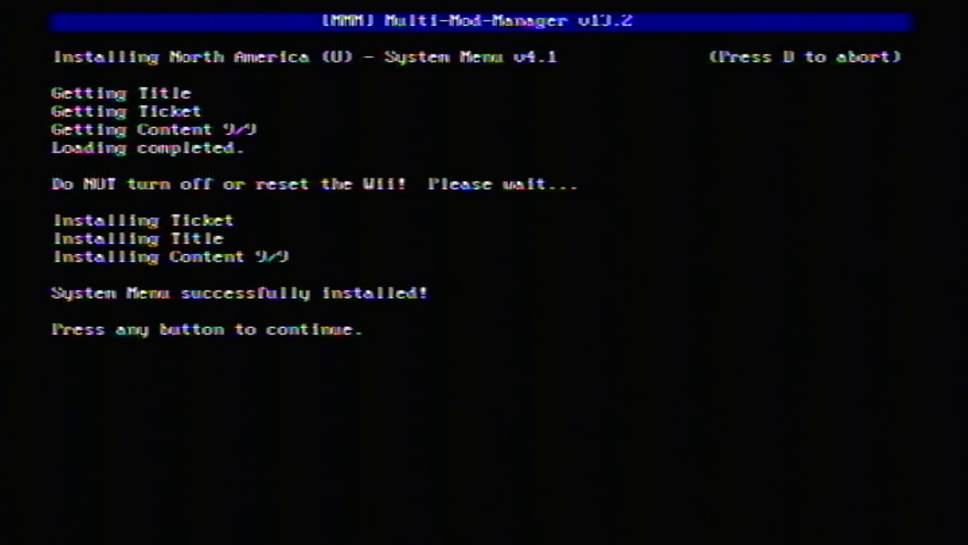
Step: Return to the Multi-Mod Manager main menu after the System Menu 4.1 install, then exit
key(a)
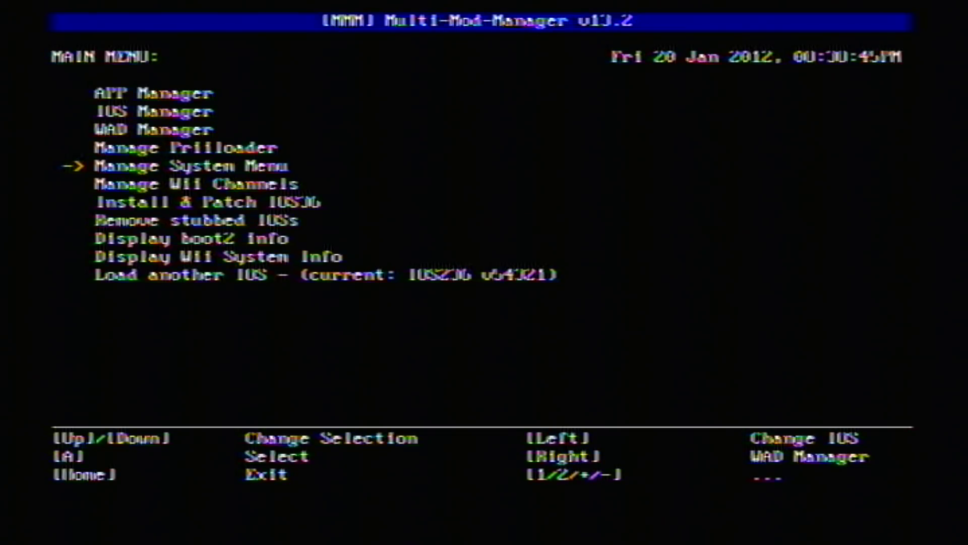
key(Home)
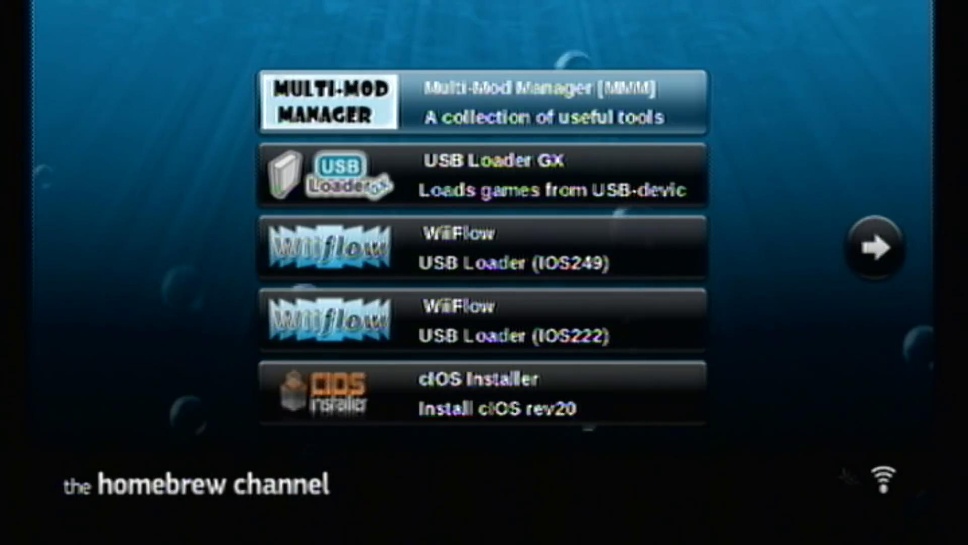
Step: Exit the Homebrew Channel to the System Menu from its Home options
key(Home)
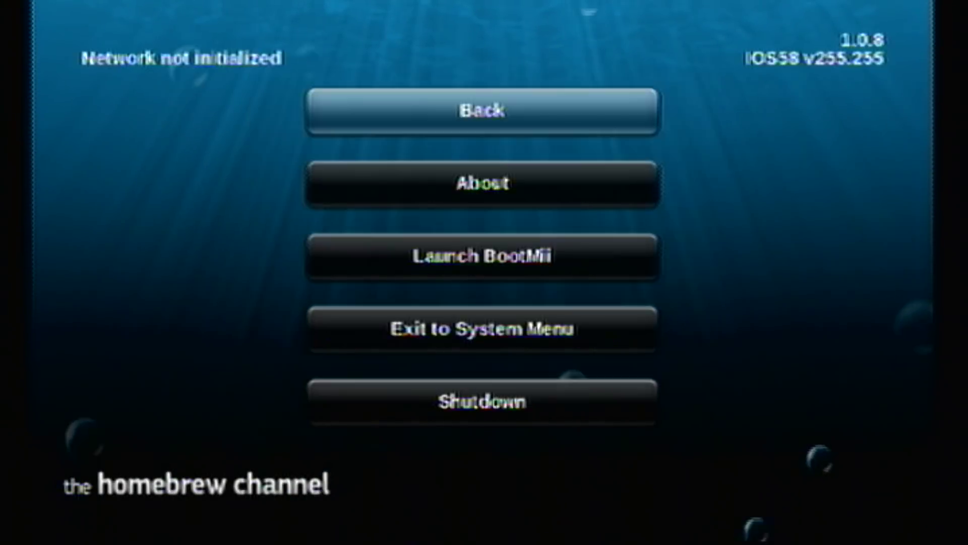
key(Down)
key(Down)
key(Down)
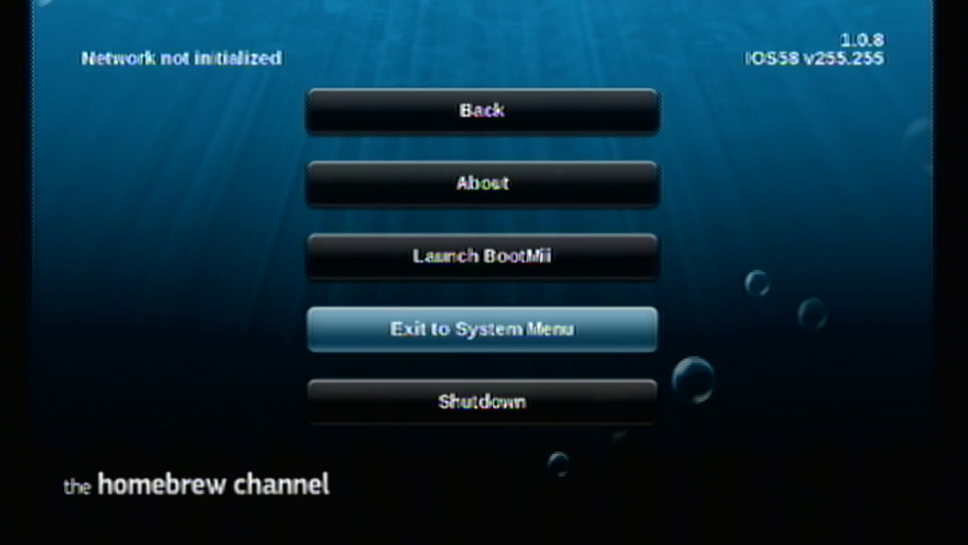
key(Return)
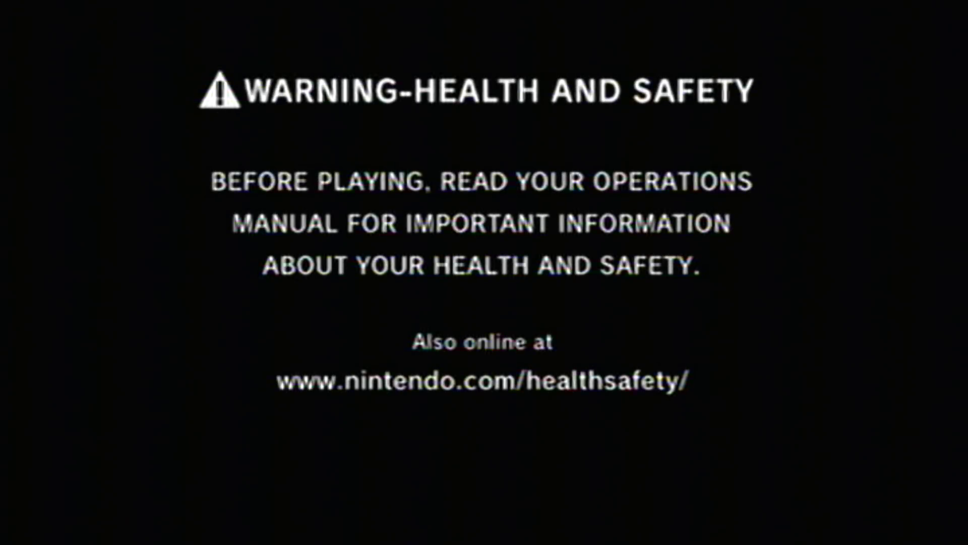
Step: Dismiss the health and safety warning and page through the Wii Menu channel grid
key(Return)
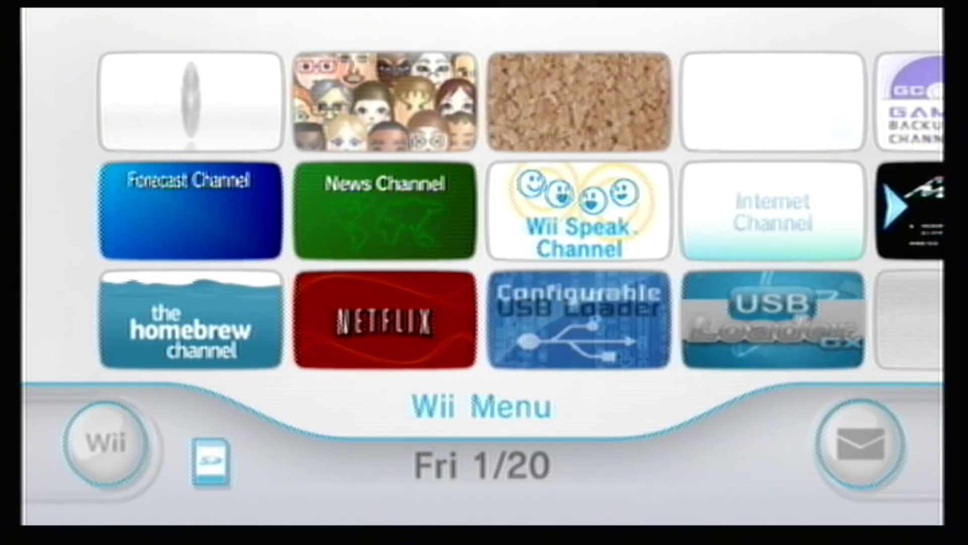
key(Right)
key(Left)
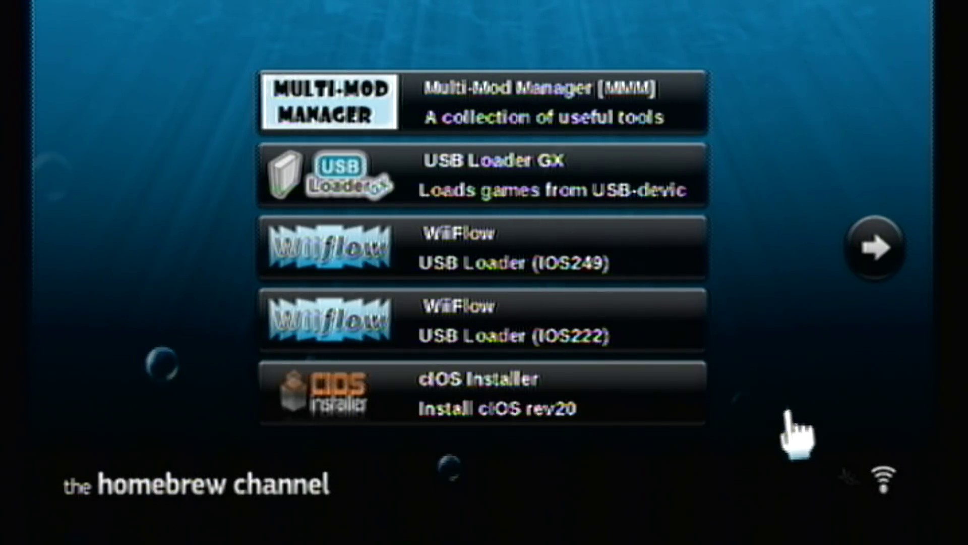
Step: Flip to the app page with MyMenuify GUI and view its details without loading it
key(Right)
key(Right)
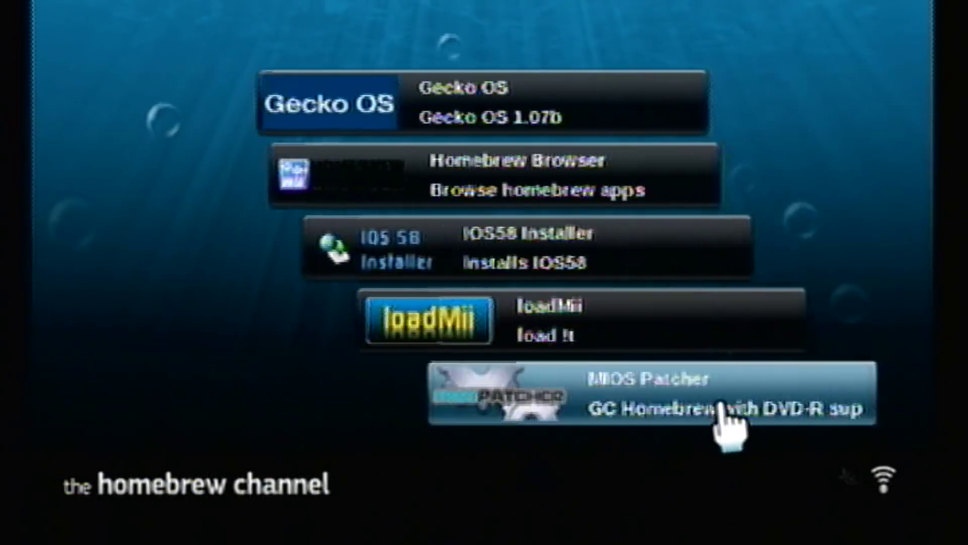
key(Right)
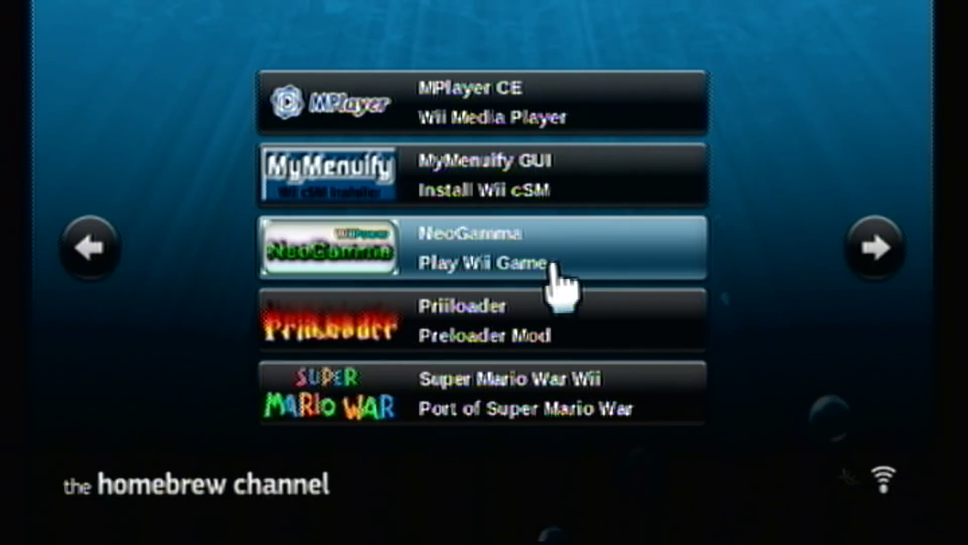
click(578, 194)
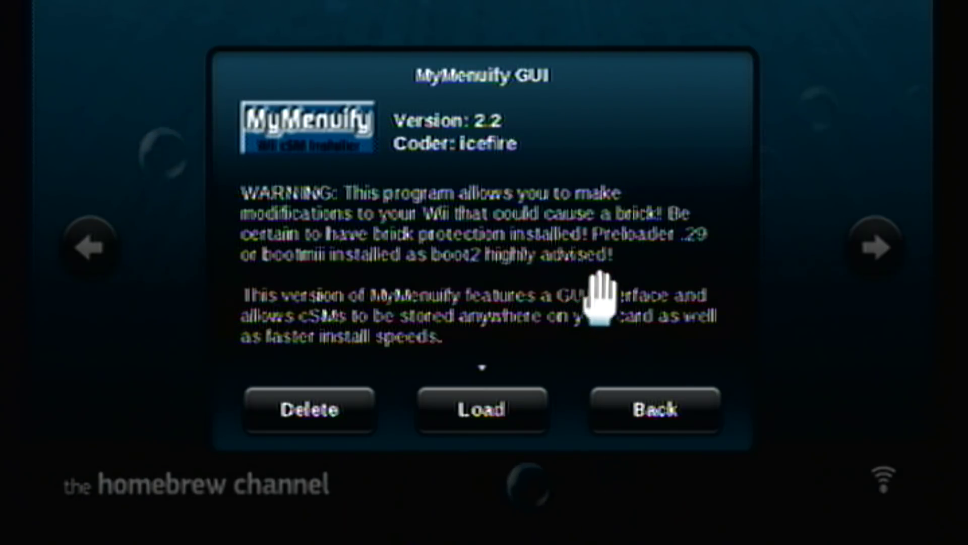
click(649, 418)
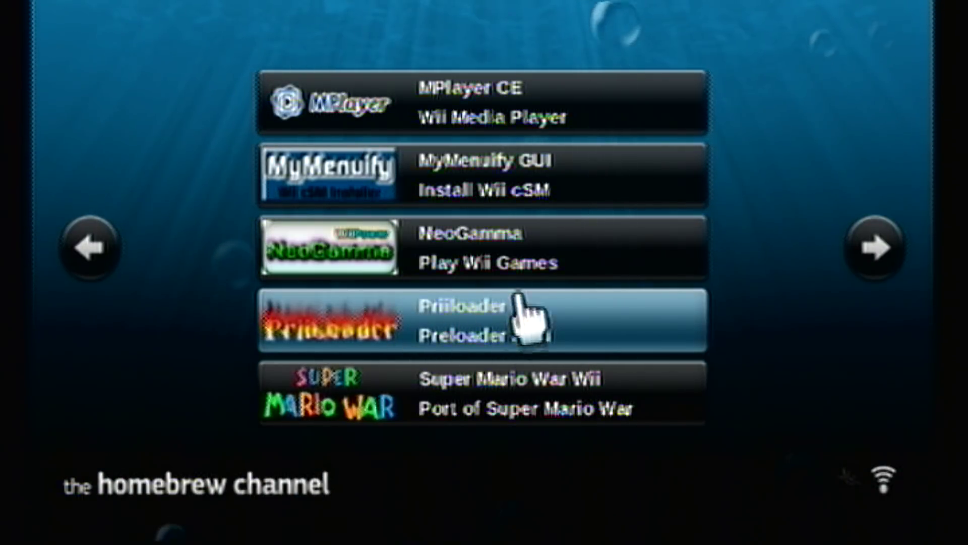
click(591, 330)
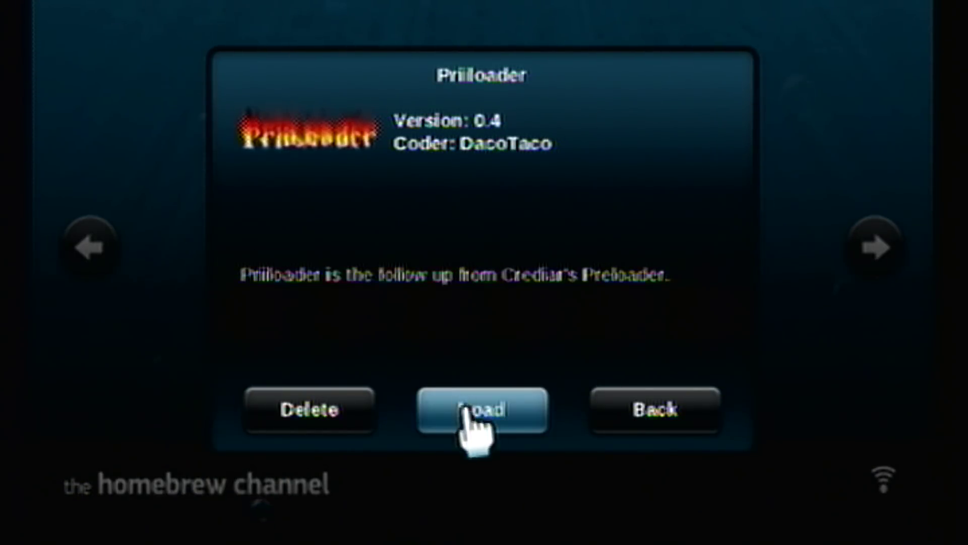
click(666, 425)
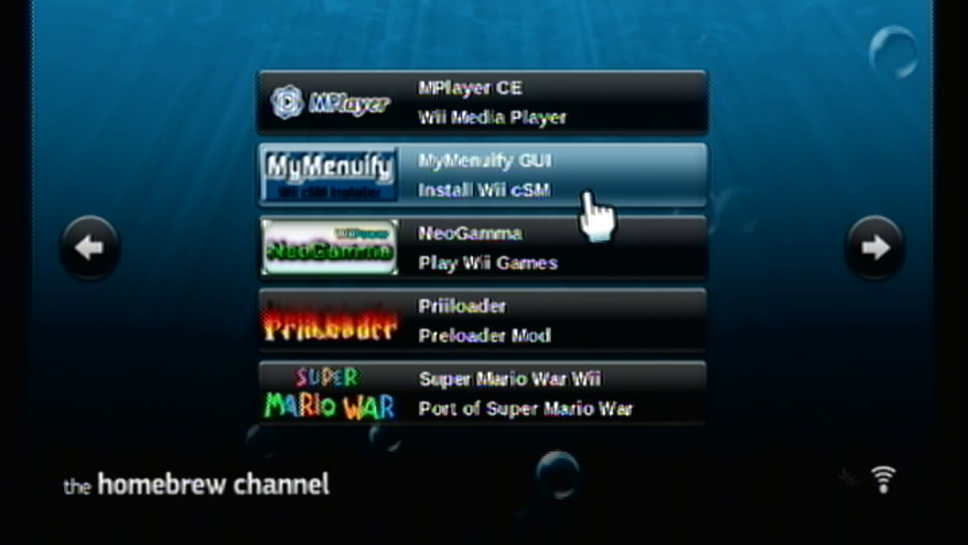
Step: Launch MyMenuify GUI and pick 00000045.appdarkwii from the SD card's Themes folder
click(547, 176)
click(500, 408)
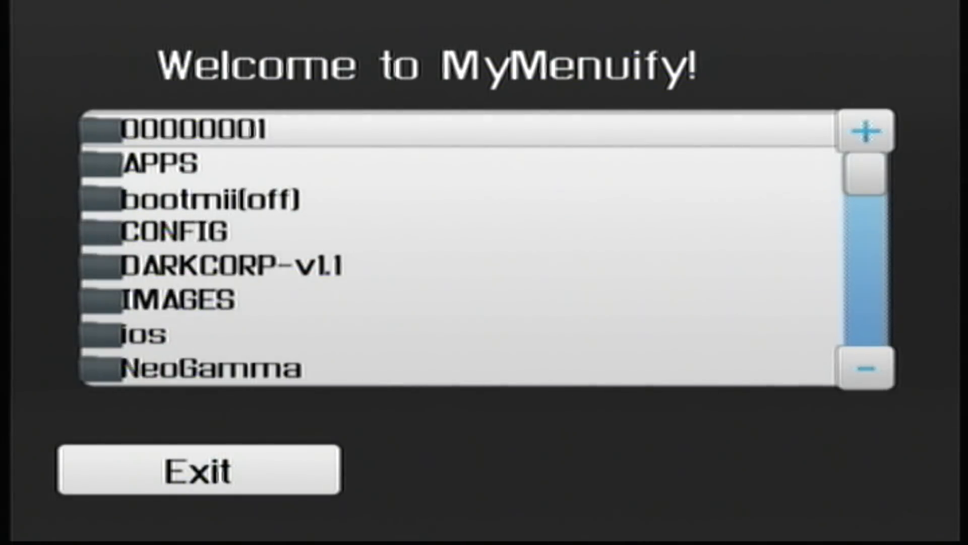
key(Down)
key(Down)
key(Down)
key(Down)
key(Down)
key(Down)
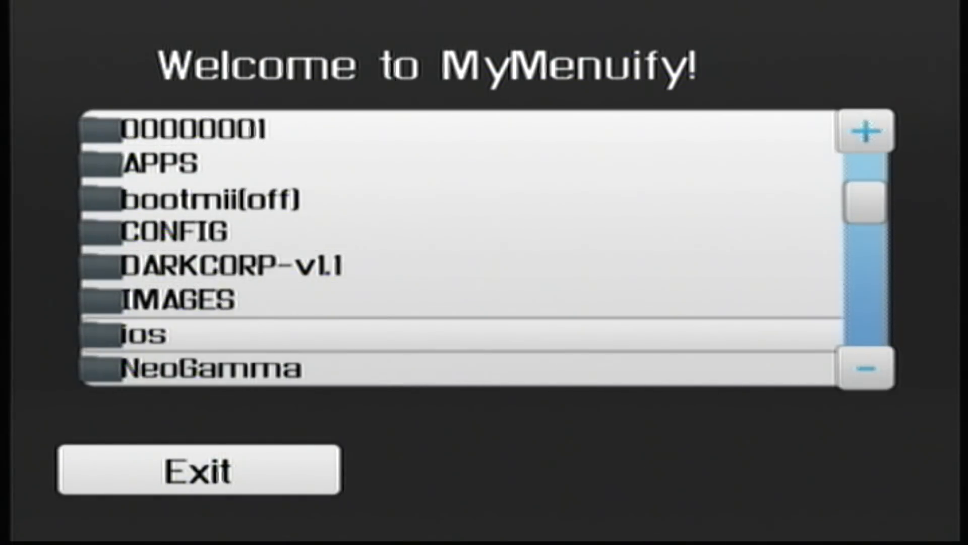
key(Down)
key(Down)
key(Down)
key(Down)
key(Down)
key(Down)
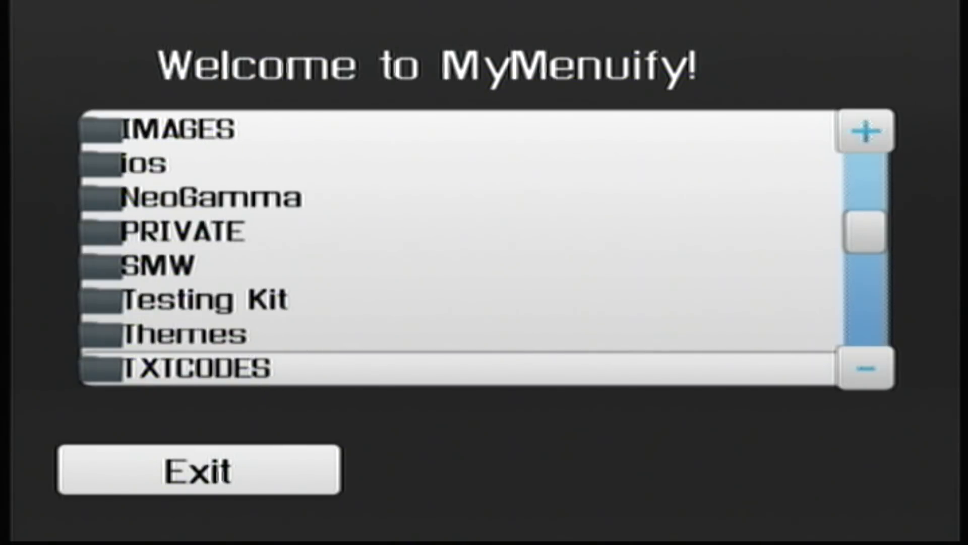
key(Up)
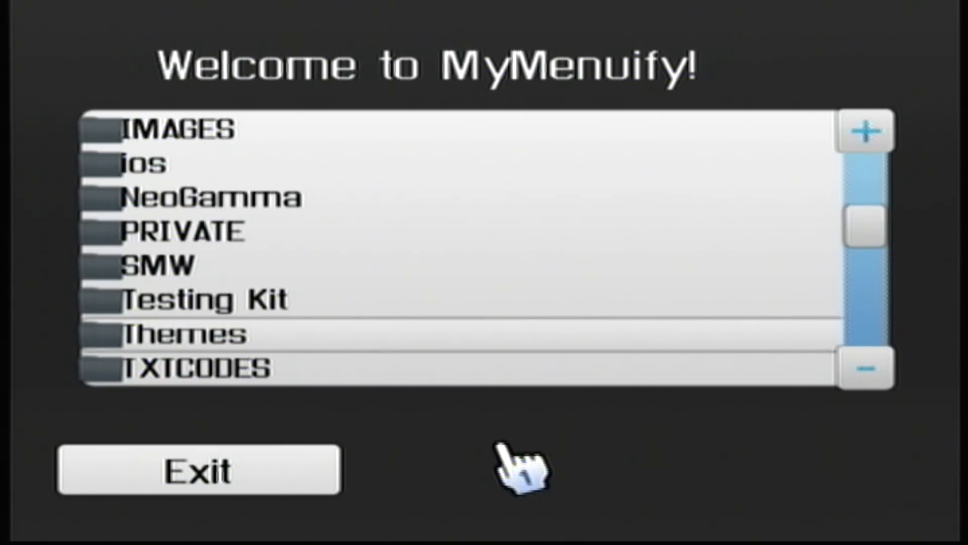
click(474, 331)
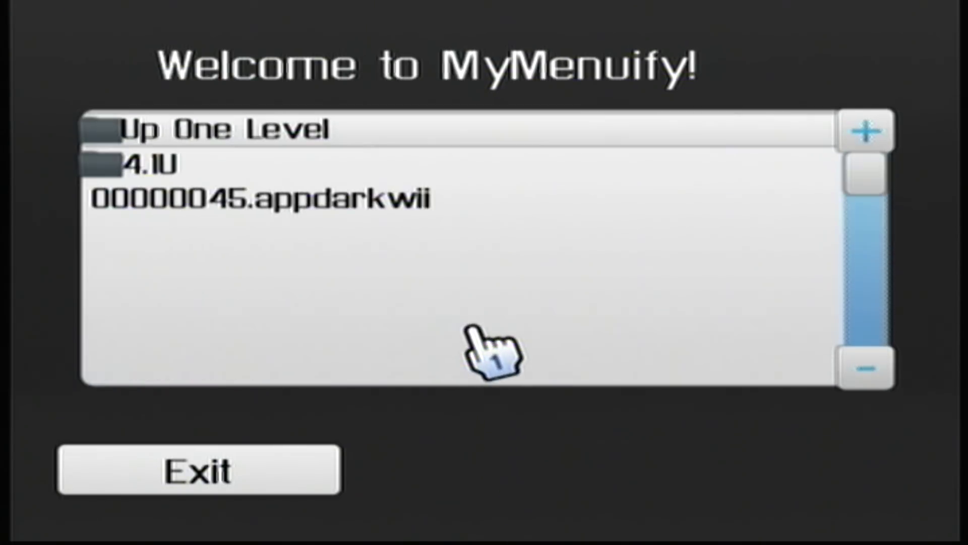
click(416, 203)
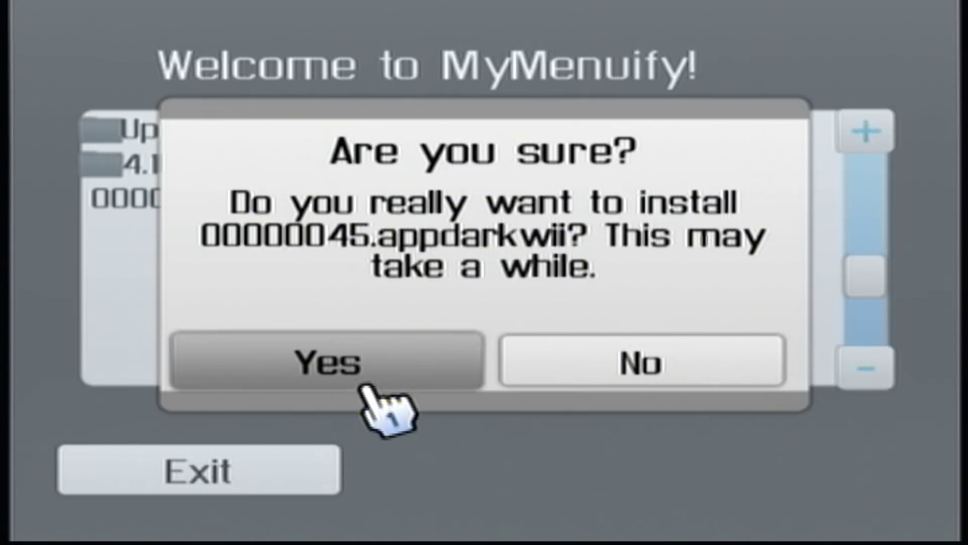
Step: Confirm installing 00000045.appdarkwii and exit MyMenuify once it reports Complete!
click(359, 347)
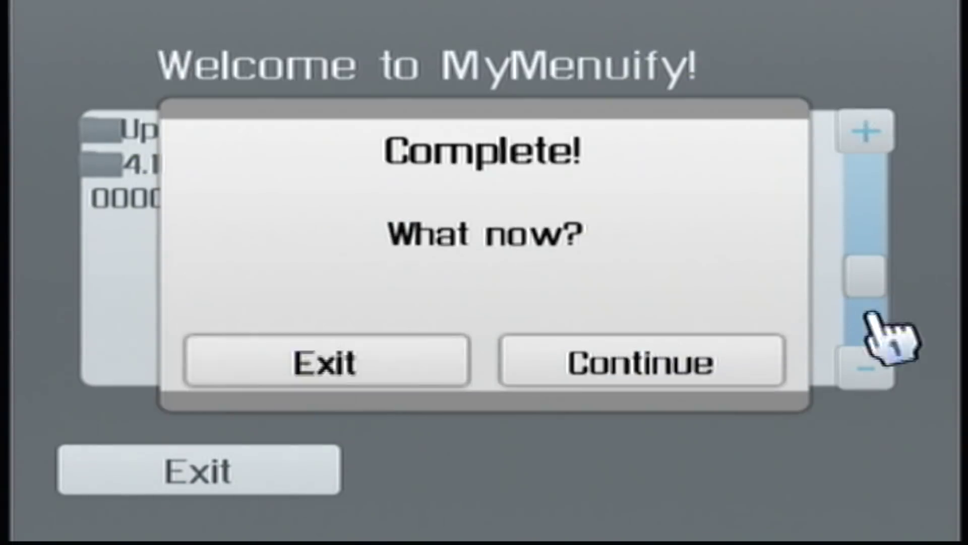
click(449, 372)
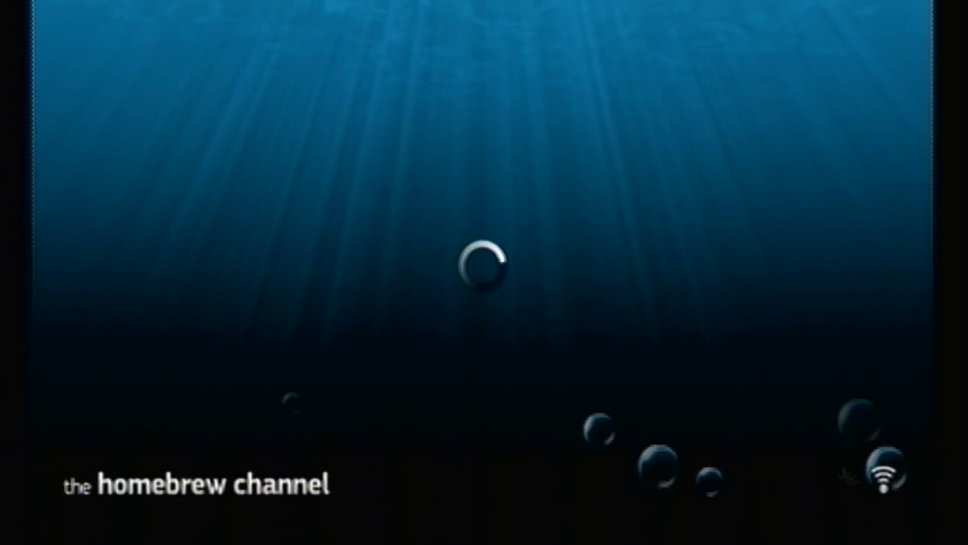
Step: Exit the Homebrew Channel to the Wii Menu and page through it to view the DarkWii theme
key(Home)
click(403, 334)
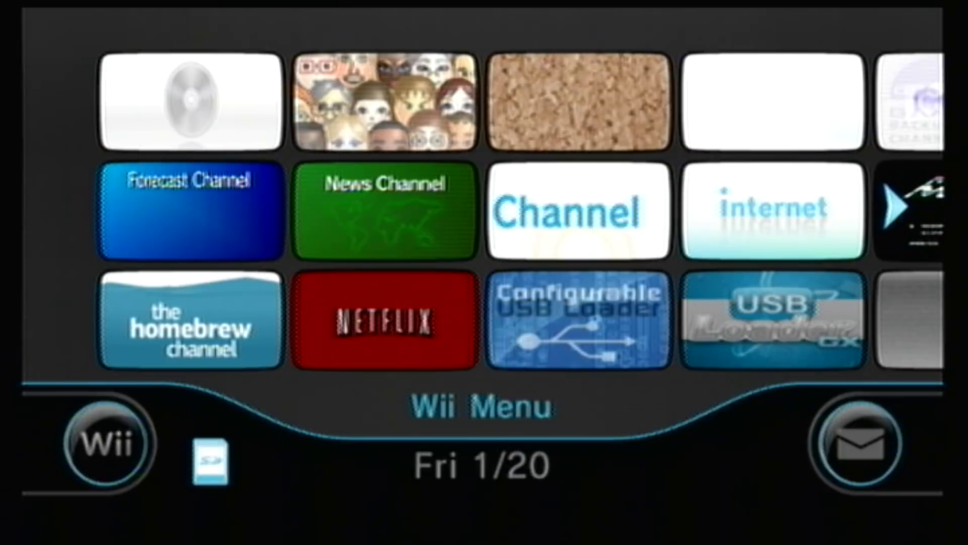
key(plus)
key(plus)
key(plus)
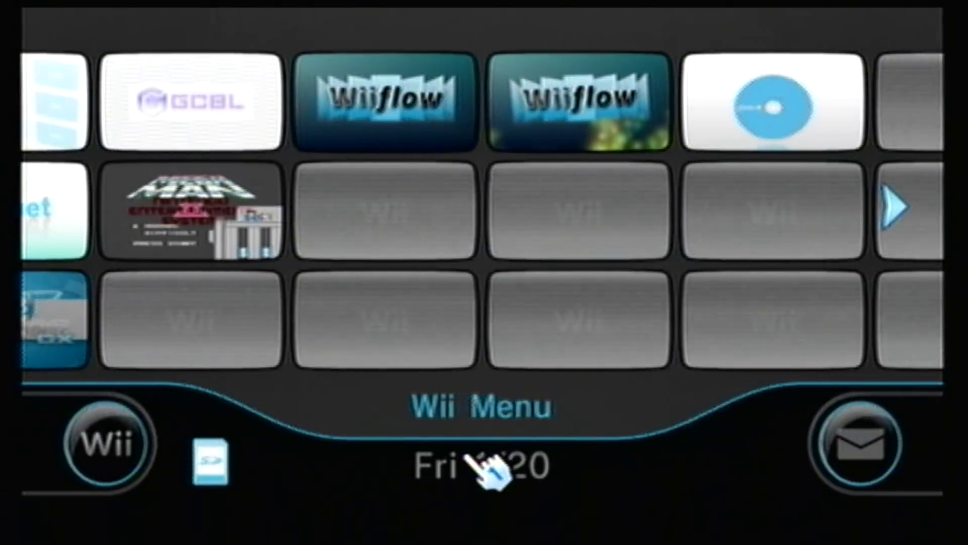